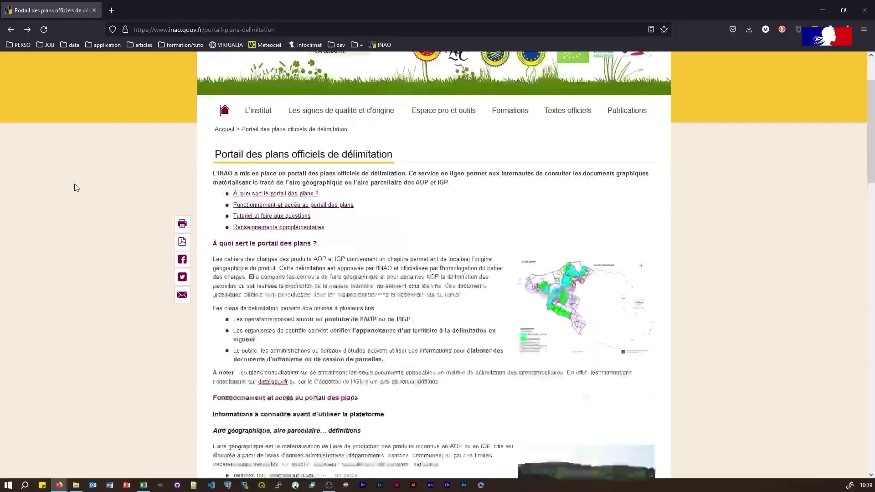
# - Open the portal of official delimitation plans through the access link in the page's "Accès au portail" section
pyautogui.scroll(-3, 77, 188)
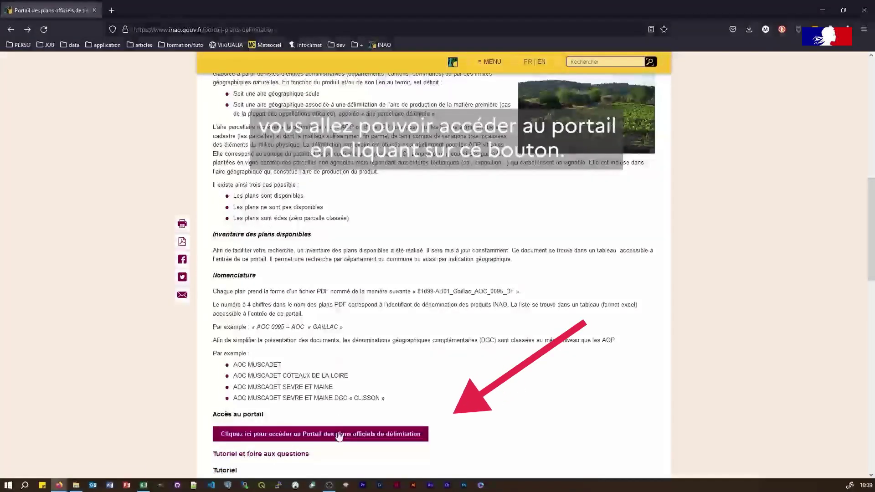
pyautogui.click(339, 435)
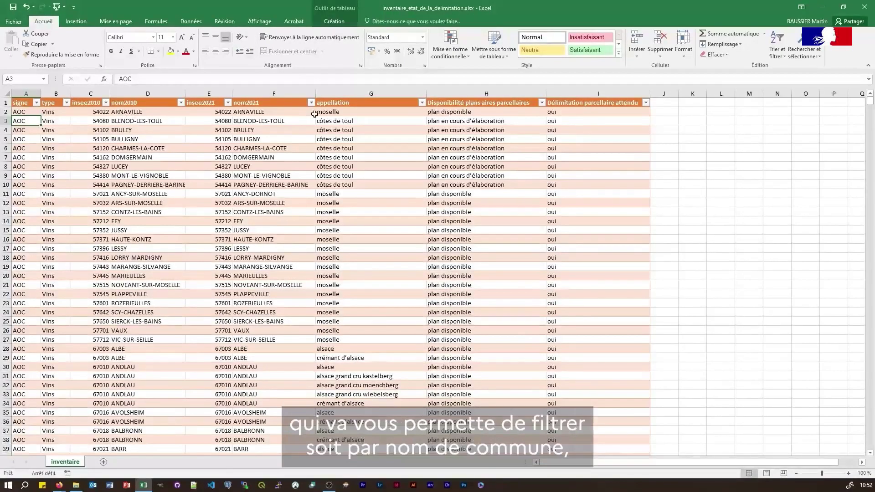
# - Examine the inventory's nom2021, appellation, Disponibilité plans aires parcellaires and Délimitation parcellaire attendu columns in the first data row
pyautogui.click(284, 115)
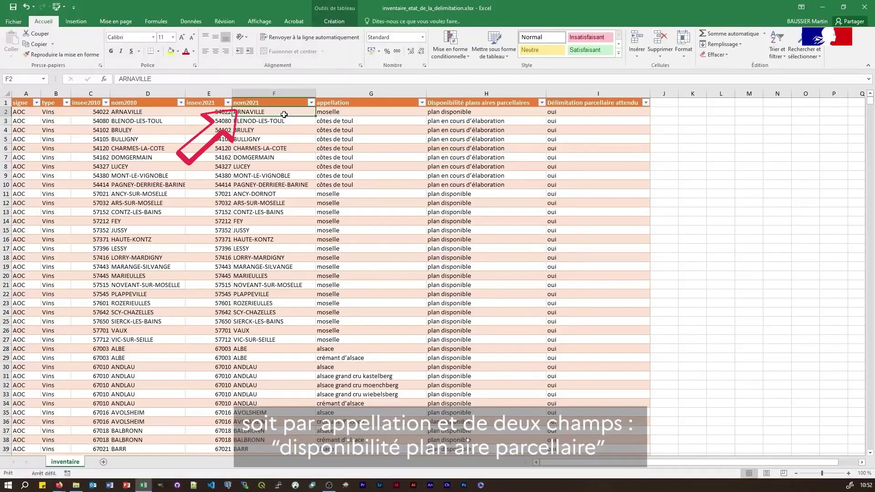
pyautogui.click(342, 116)
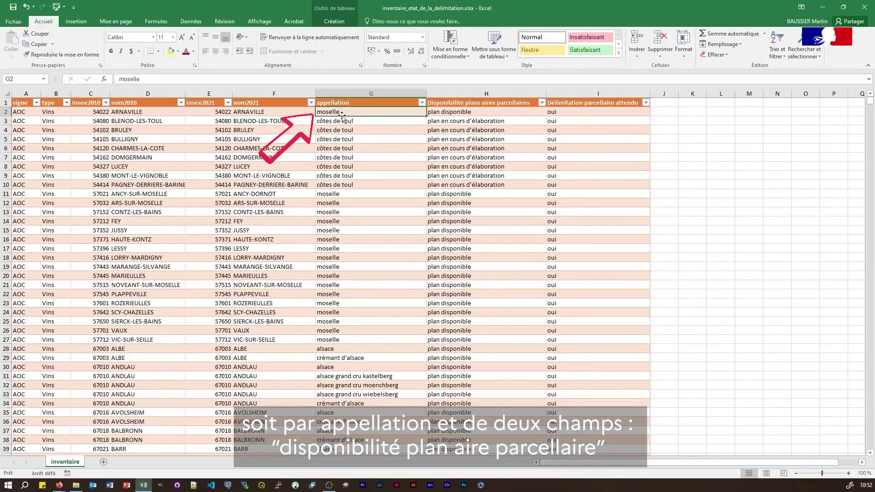
pyautogui.click(474, 113)
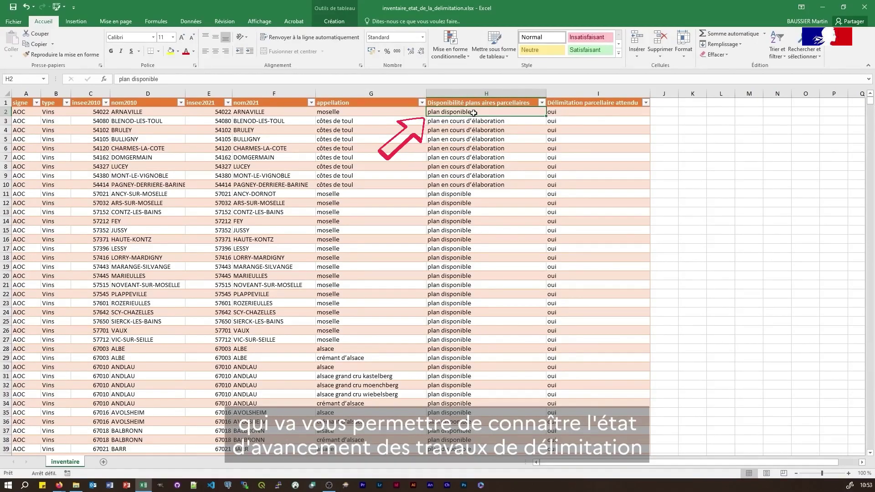
pyautogui.press('Right')
pyautogui.press('F2')
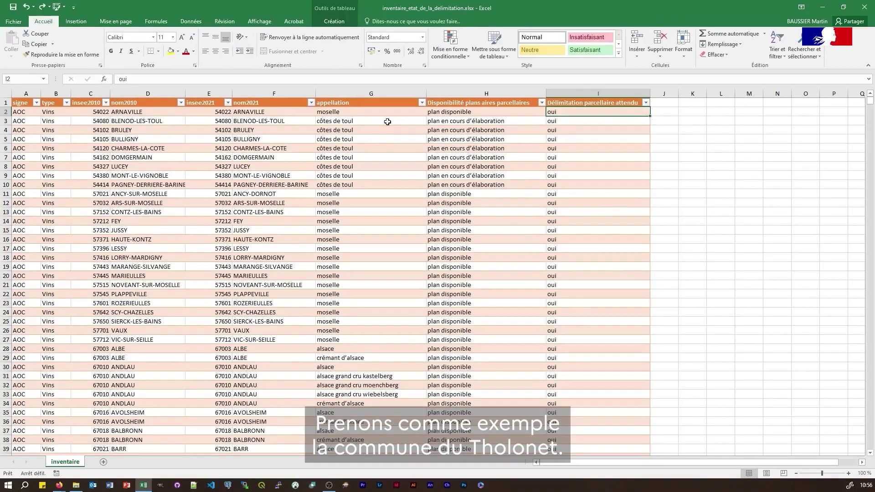
# - Filter the nom2021 column to names containing "tholon" and review the commune's appellations
pyautogui.click(312, 102)
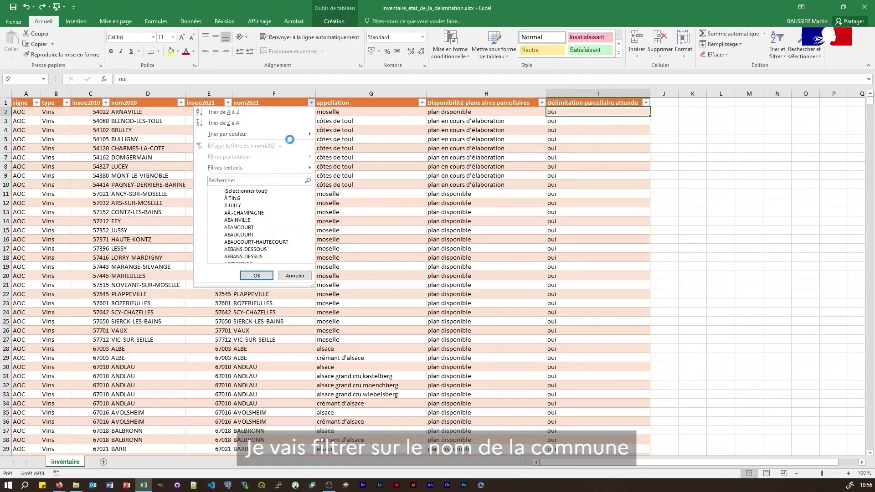
pyautogui.moveTo(280, 168)
pyautogui.click(344, 221)
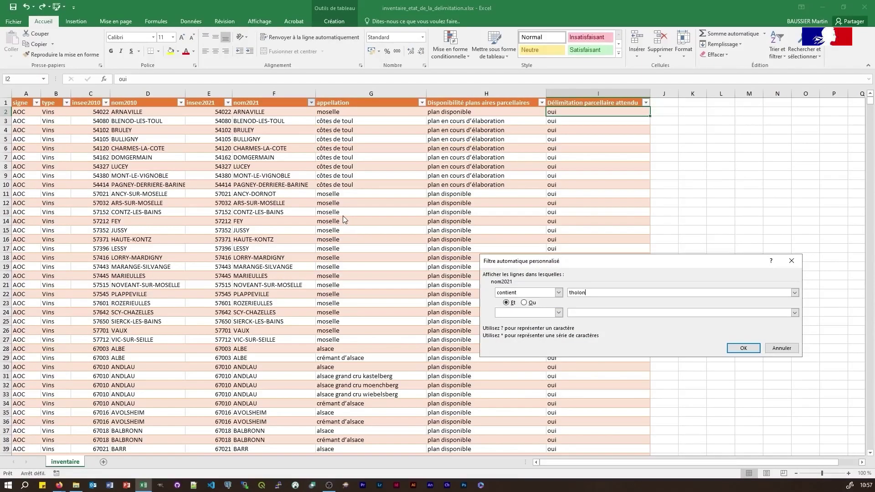
pyautogui.press('Return')
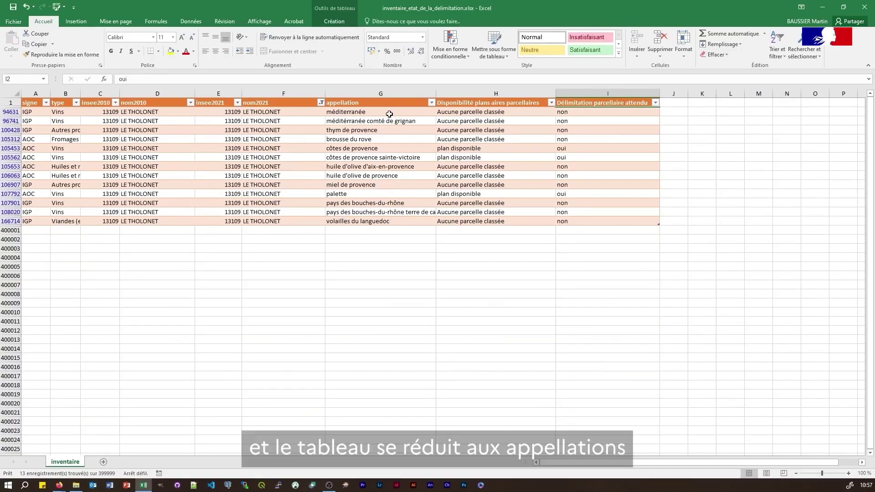
pyautogui.moveTo(389, 114); pyautogui.dragTo(383, 221)
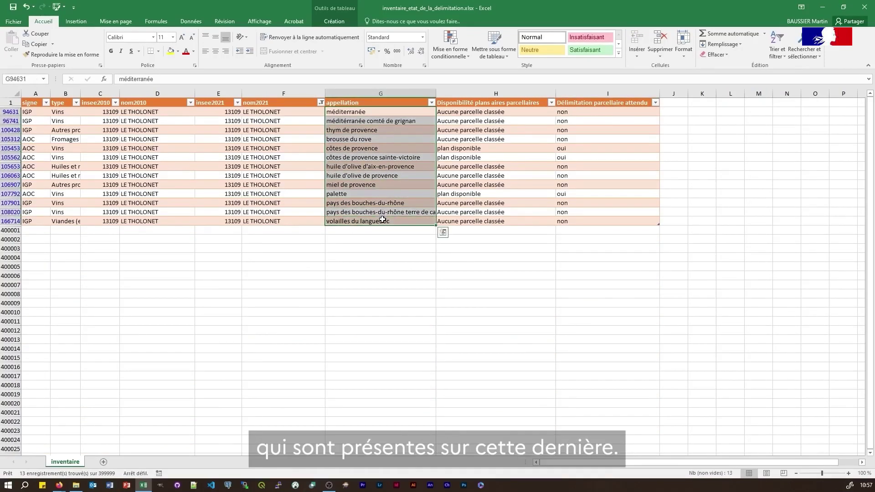
pyautogui.click(404, 254)
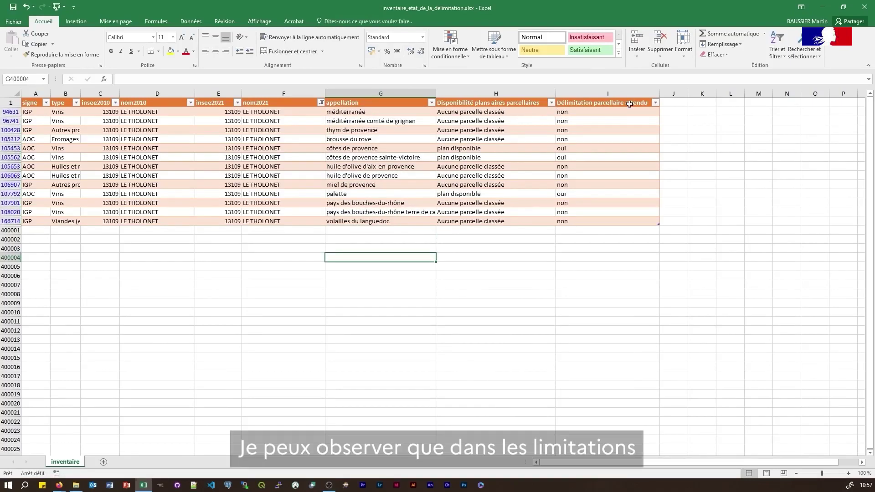
# - Filter Délimitation parcellaire attendu to "oui" only and check the plan availability of the remaining appellations
pyautogui.click(655, 103)
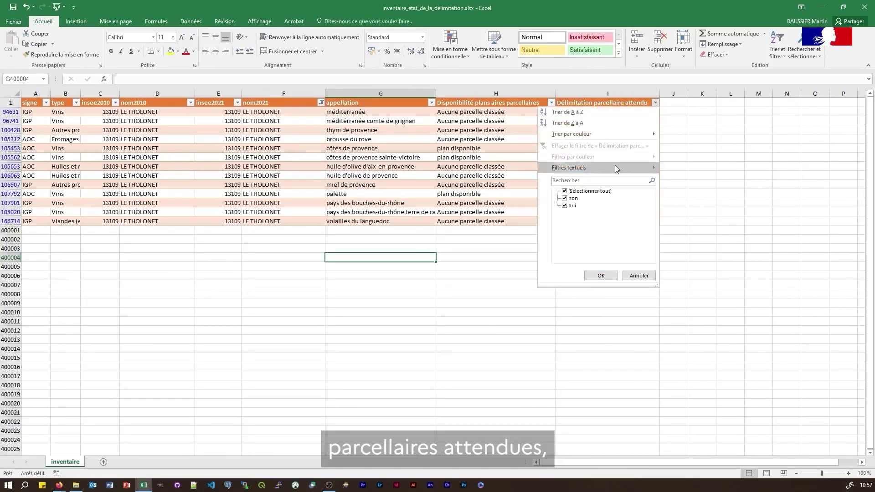
pyautogui.click(564, 198)
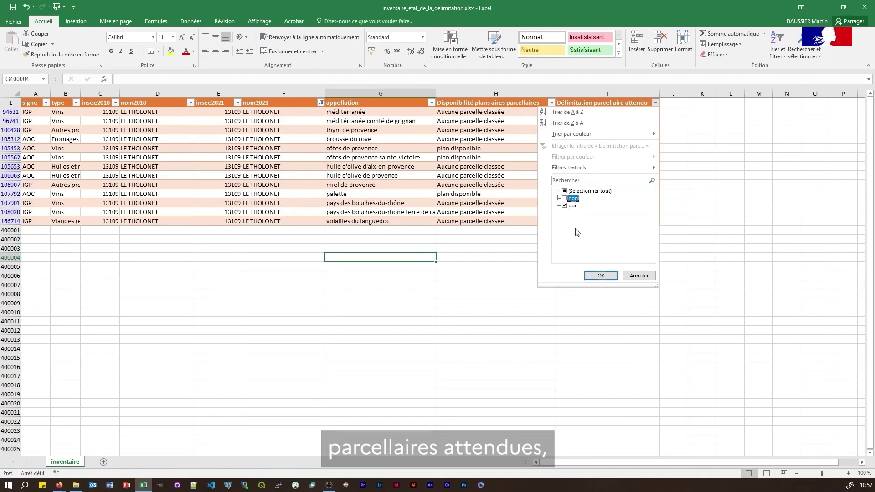
pyautogui.click(601, 276)
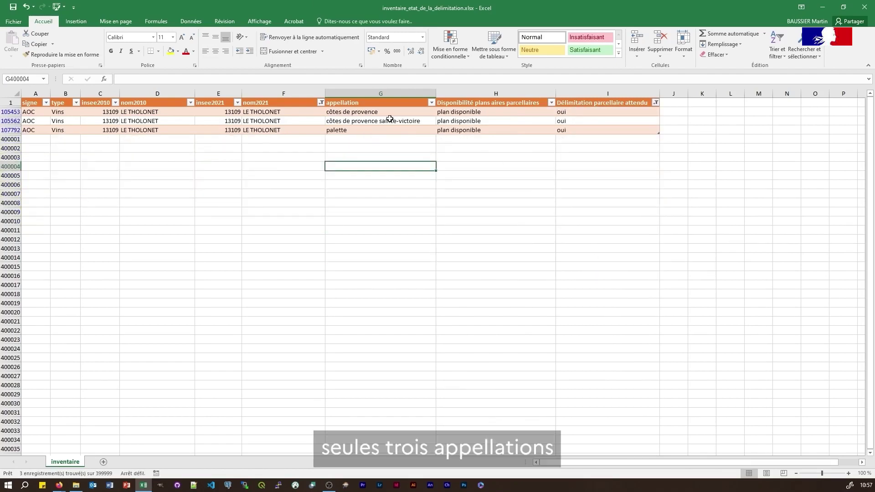
pyautogui.moveTo(387, 113); pyautogui.dragTo(385, 130)
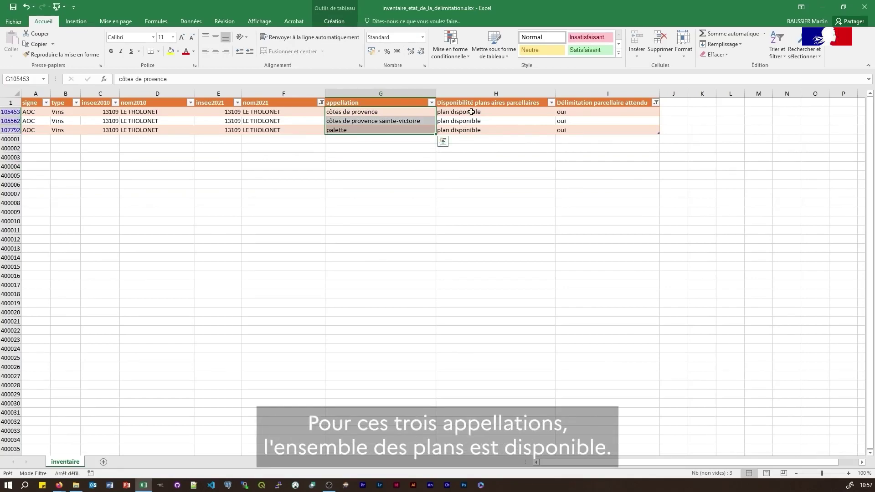
pyautogui.moveTo(472, 112); pyautogui.dragTo(471, 130)
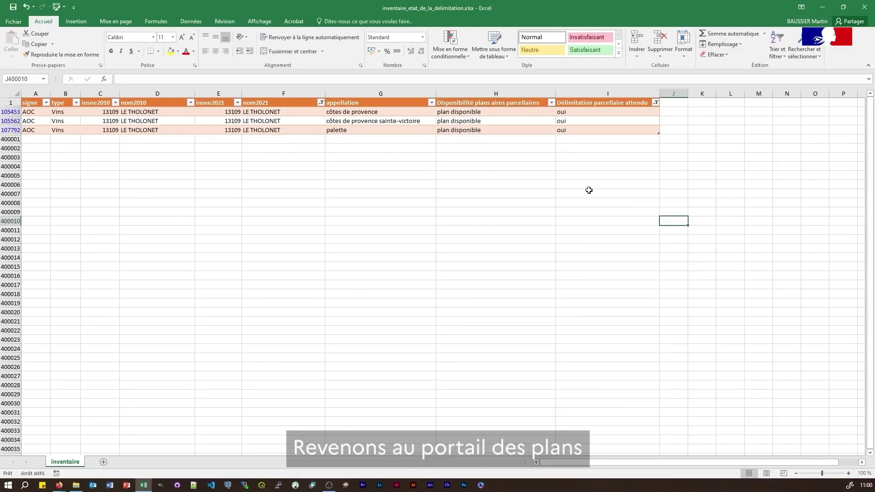
# - Switch to the plans portal in Firefox and open the 13_BOUCHES-DU-RHONE folder within AIRE_PARCELLAIRE/par_commune
pyautogui.hotkey('alt', 'Tab')
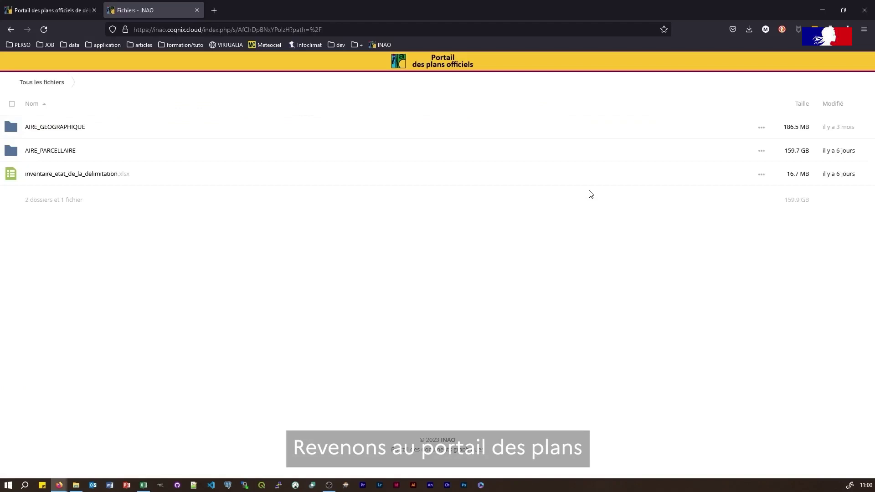
pyautogui.click(58, 154)
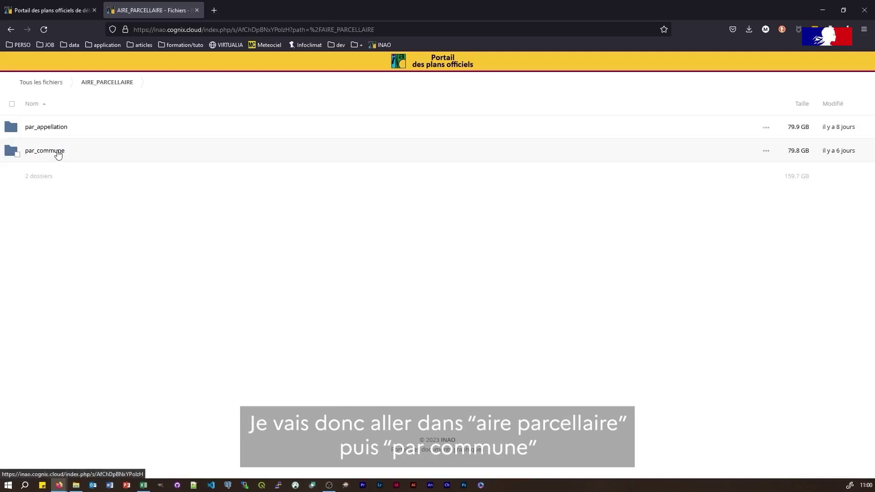
pyautogui.click(40, 155)
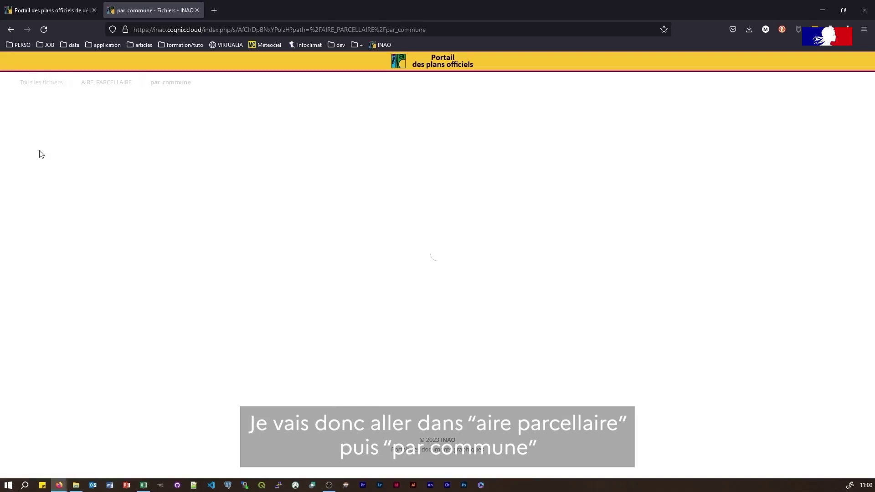
pyautogui.scroll(-1, 58, 195)
pyautogui.scroll(-3, 58, 195)
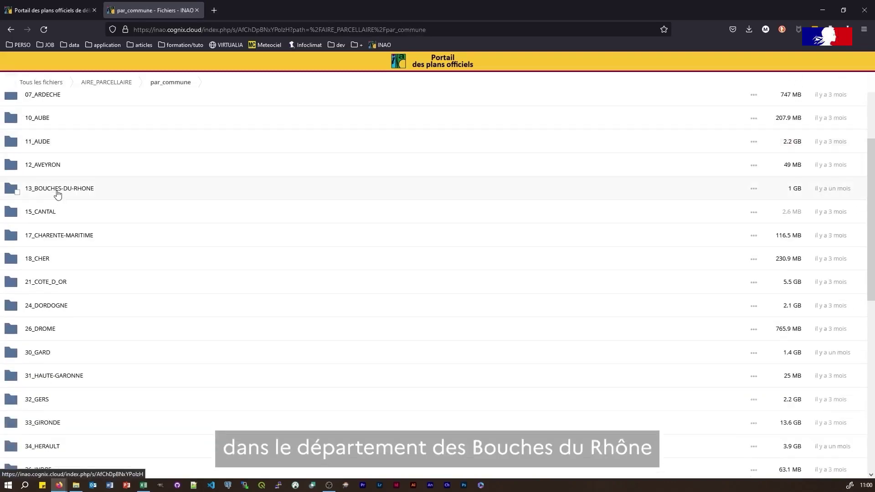
pyautogui.click(57, 192)
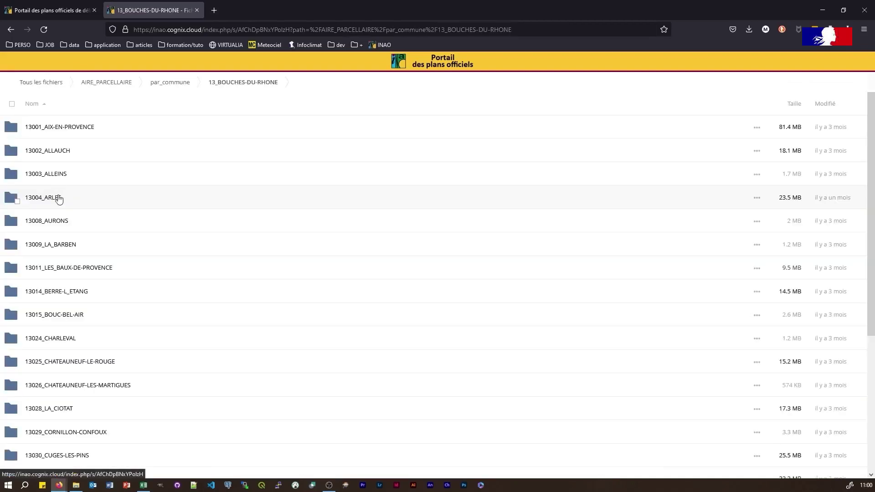
# - Open the 13109_LE_THOLONET commune folder and its AOC_COTES_DE_PROVENCE subfolder
pyautogui.scroll(-10, 61, 201)
pyautogui.scroll(-18, 67, 215)
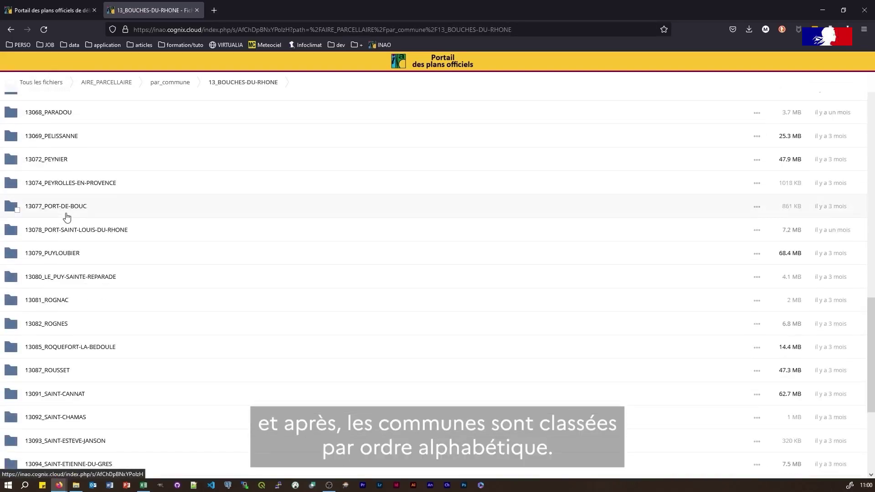
pyautogui.scroll(-2, 67, 214)
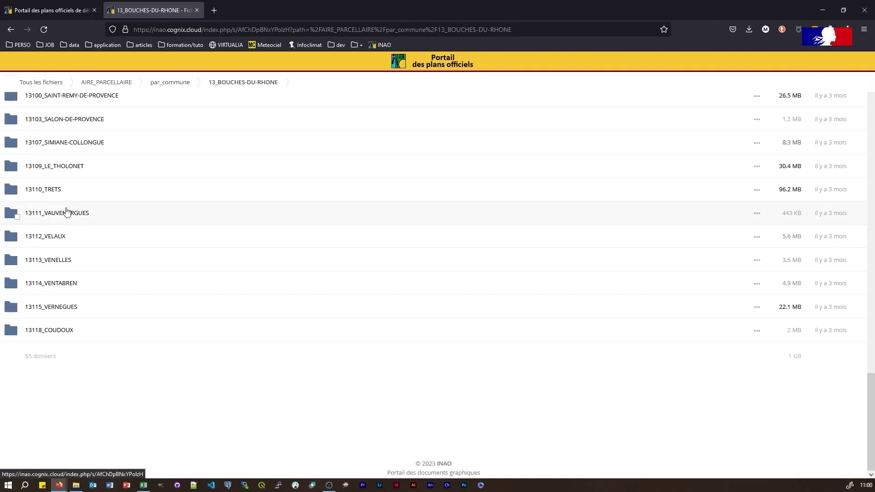
pyautogui.click(62, 169)
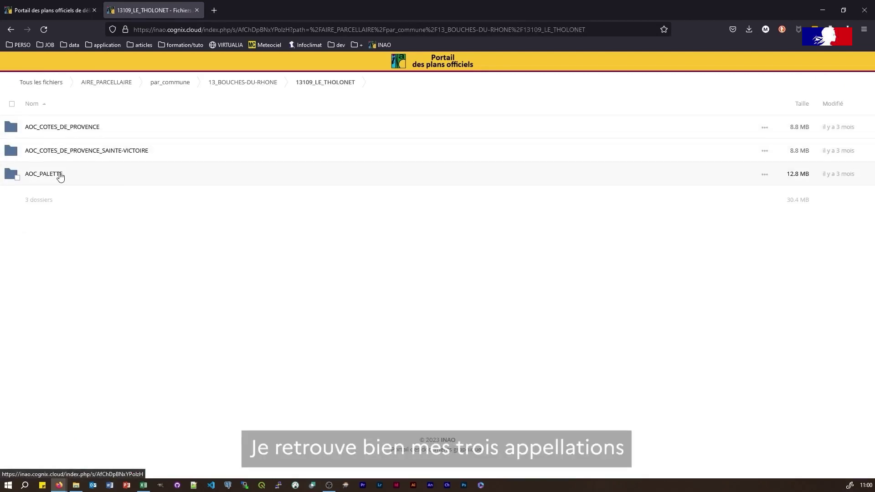
pyautogui.click(71, 128)
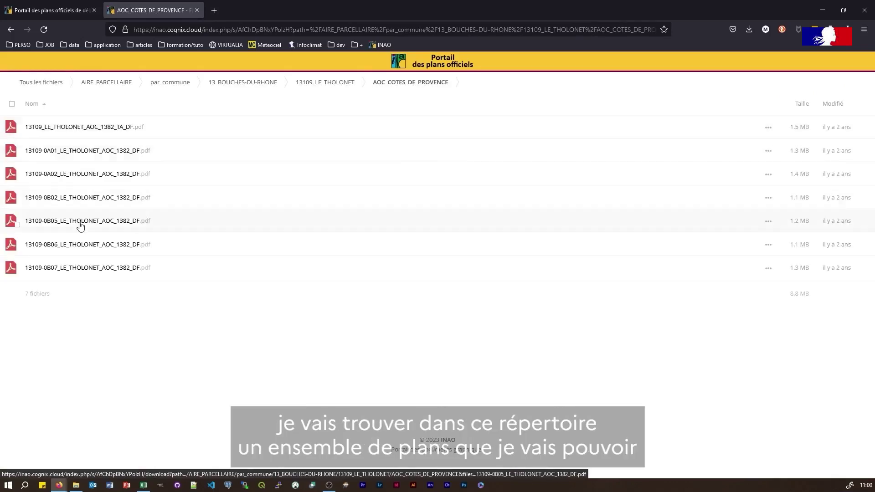
# - Try selecting the 13109-0A01 and 13109-0B02 plans and the whole folder's files, and clear the selection
pyautogui.click(17, 155)
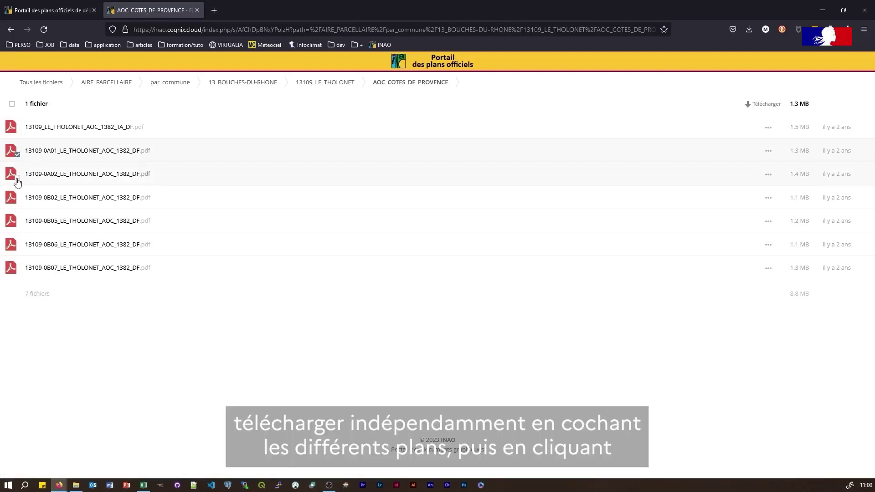
pyautogui.click(17, 204)
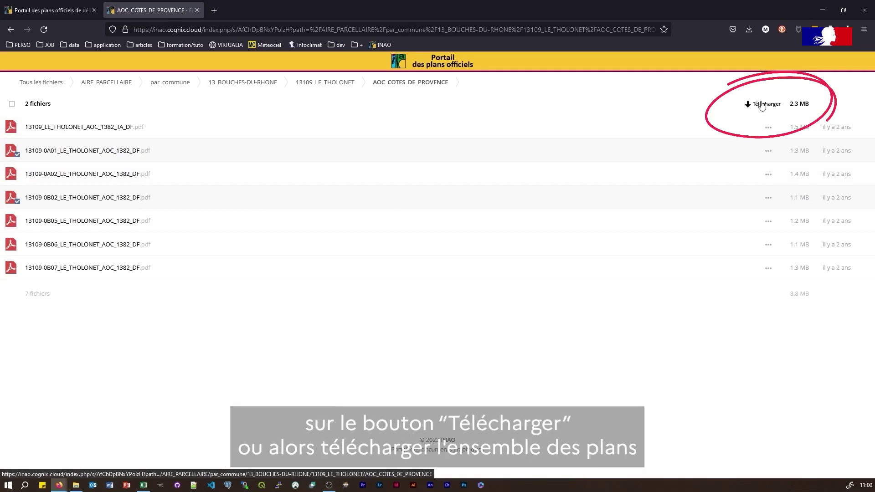
pyautogui.click(11, 105)
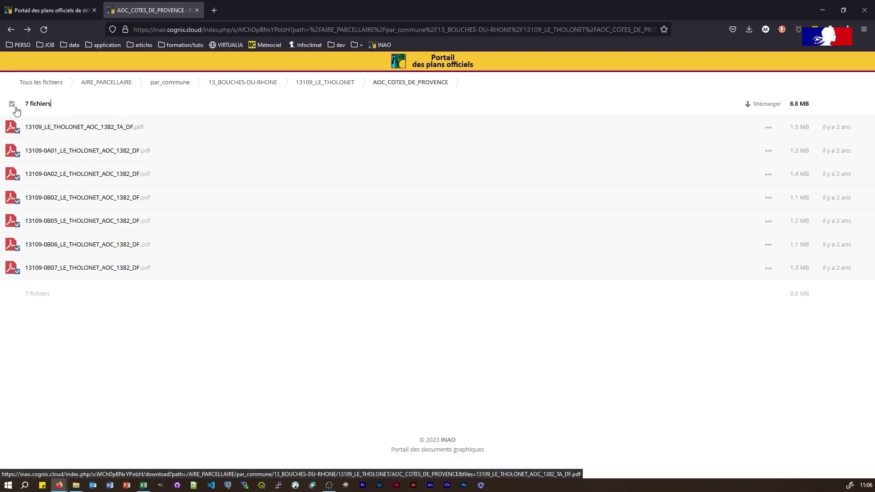
pyautogui.click(11, 104)
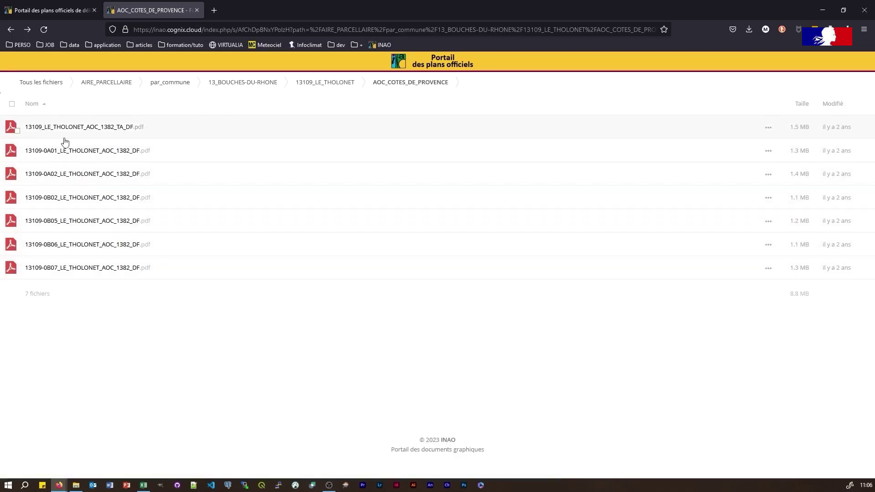
# - Open the plan 13109_LE_THOLONET_AOC_1382_TA_DF.pdf in the portal's viewer
pyautogui.click(86, 131)
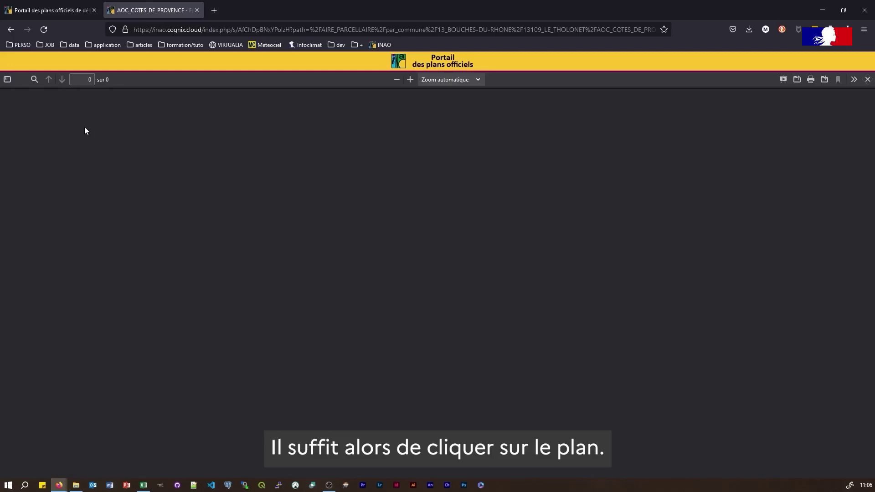